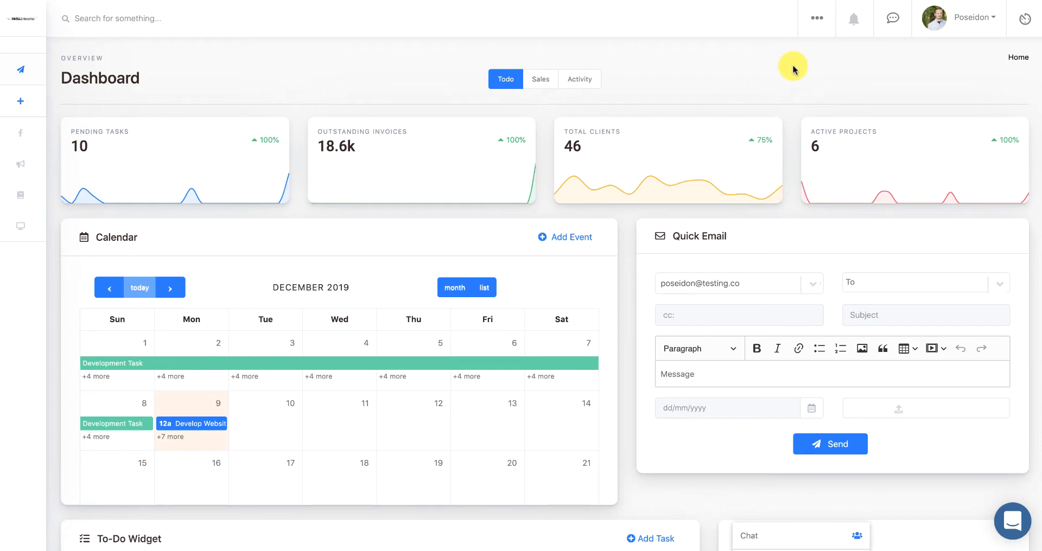
Open the list of existing leads.
click(813, 22)
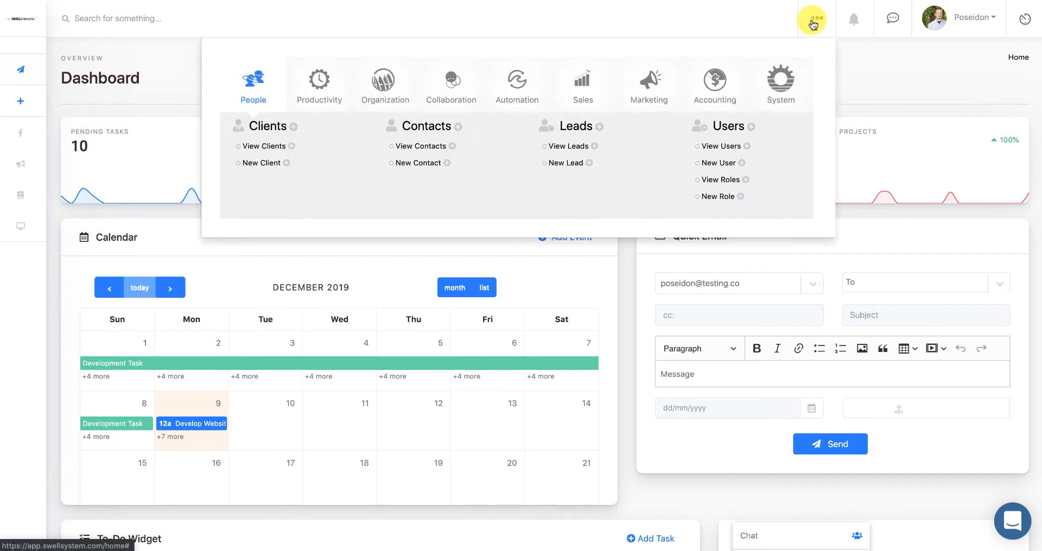
mouse_move(19, 70)
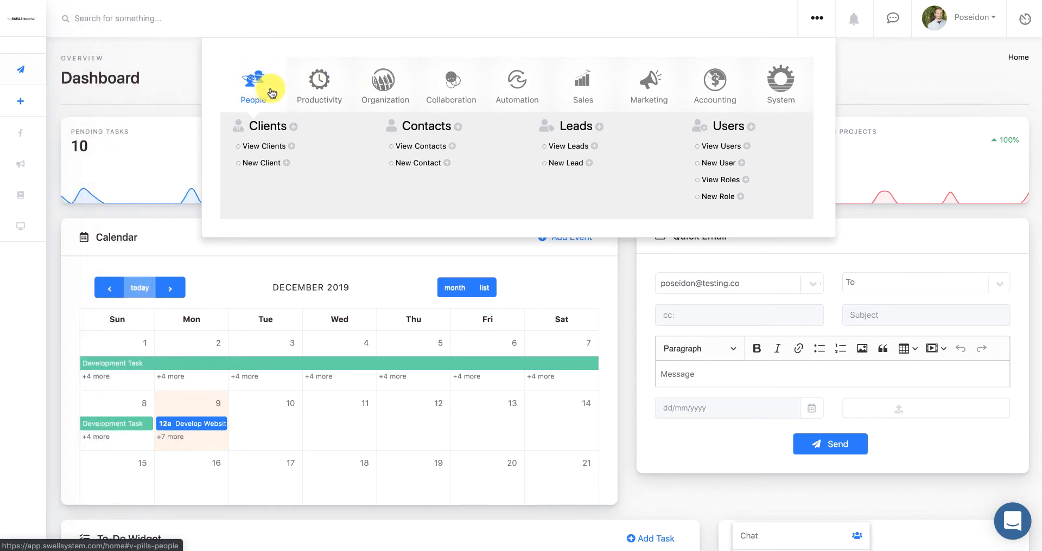
click(559, 147)
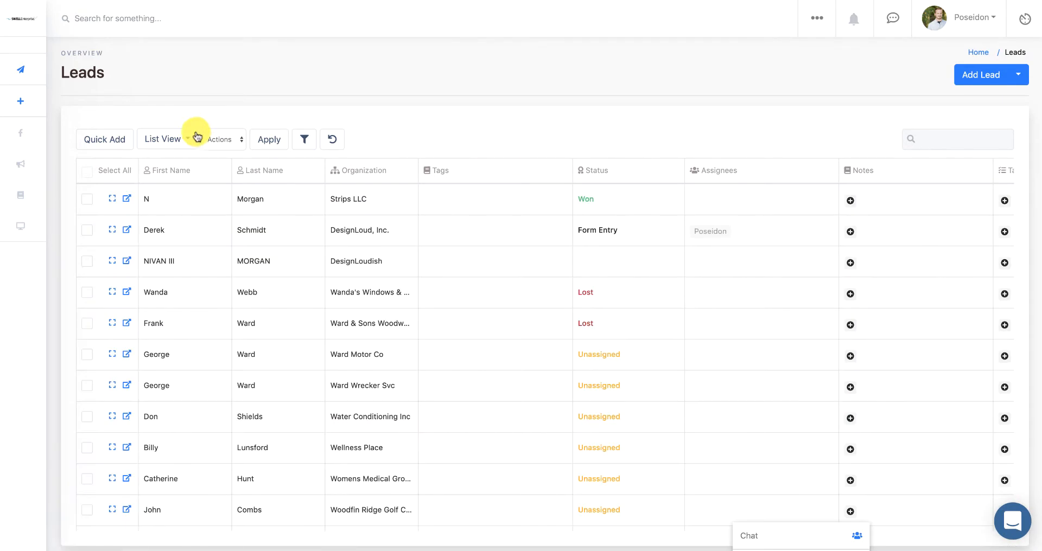
Look through the leads table and open the first lead's Tags and Status cells for inline editing.
scroll(178, 245, down, 4)
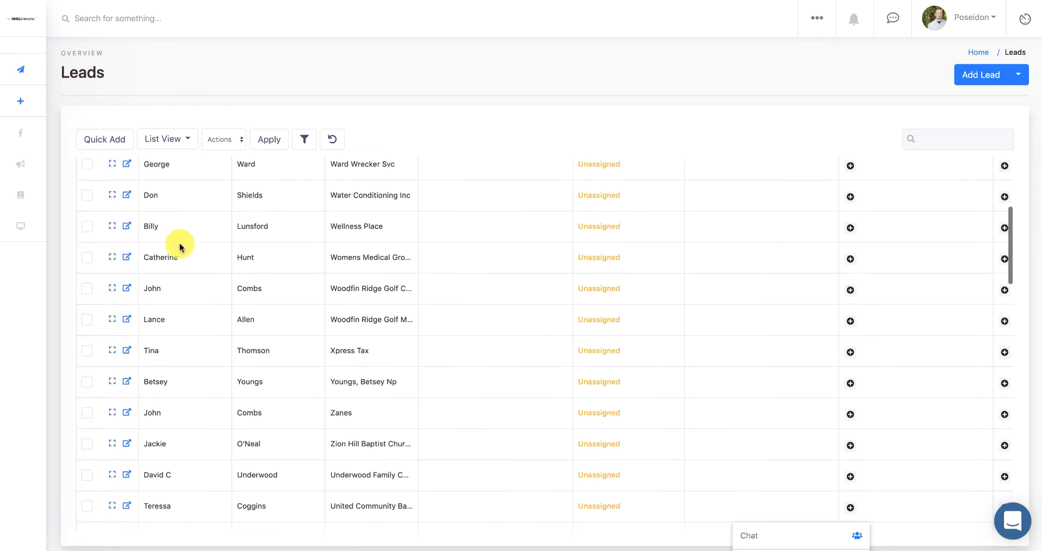
scroll(177, 240, up, 5)
scroll(309, 229, right, 1)
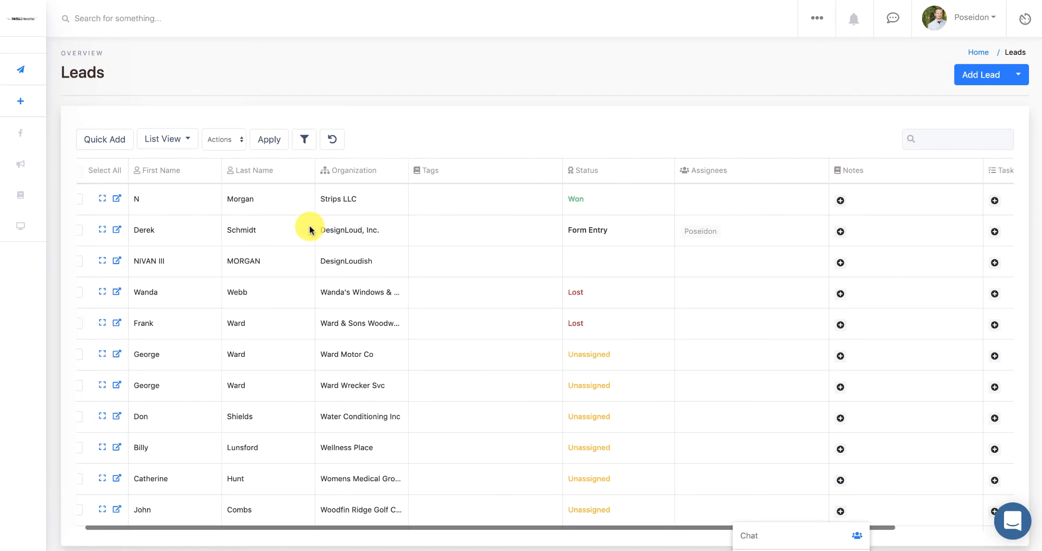
scroll(309, 230, left, 1)
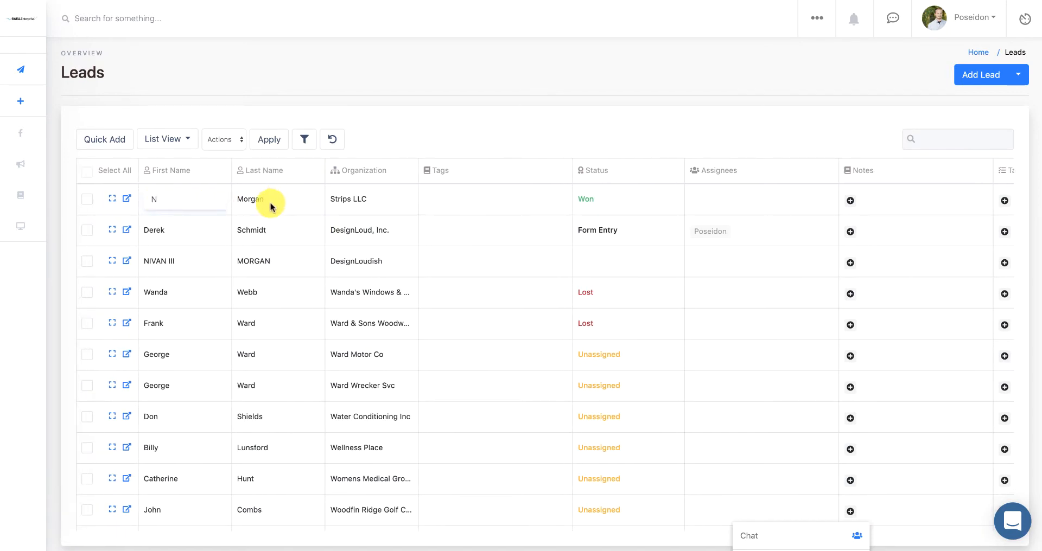
click(469, 205)
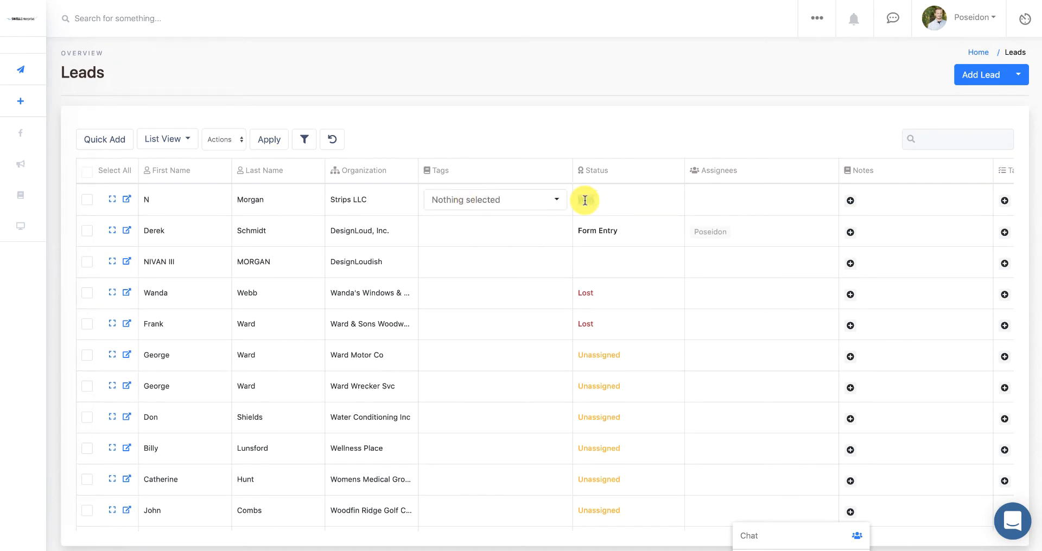
click(644, 205)
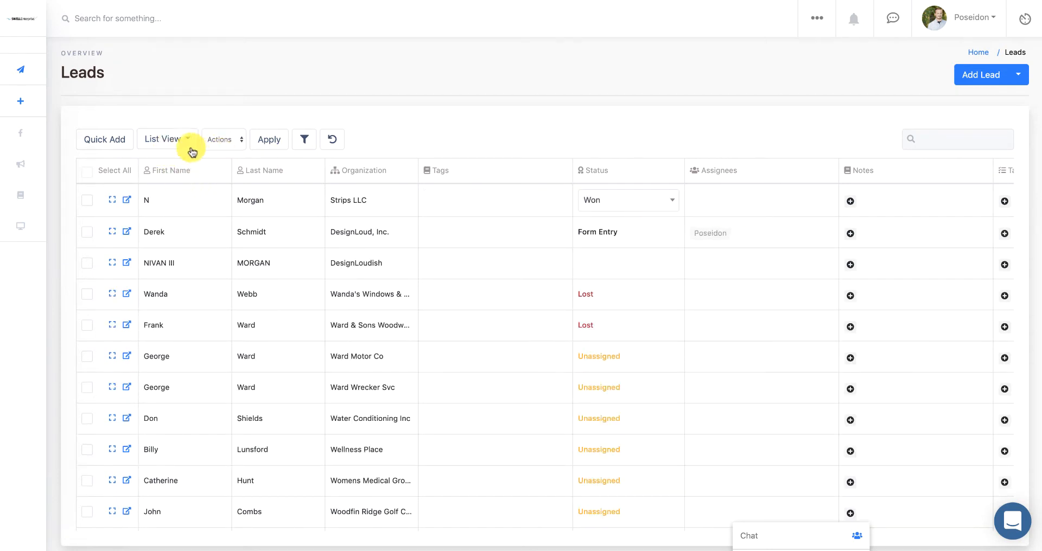
Show the leads as a Kanban board and move the first card in Won to the Sent Proposal column.
click(172, 142)
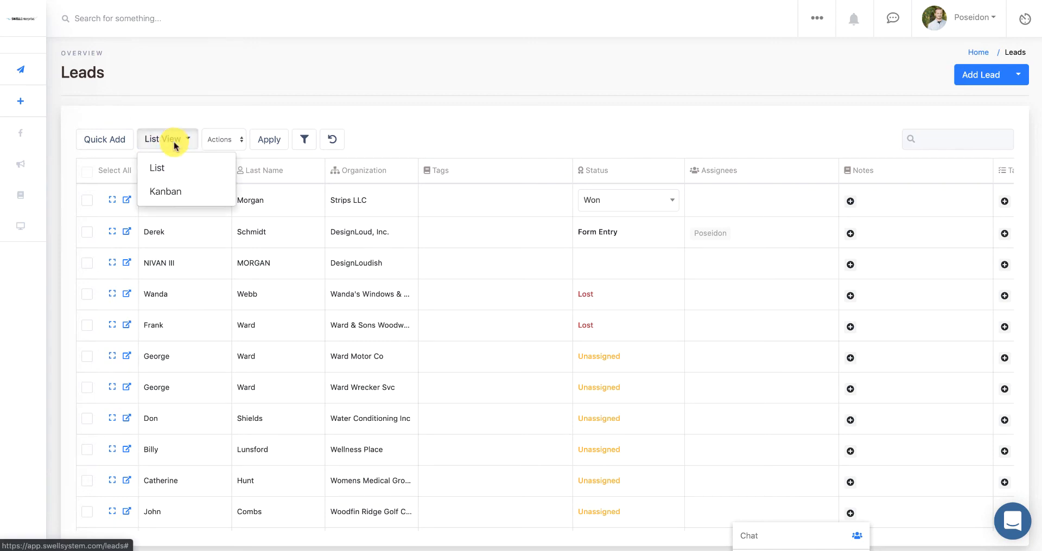
click(162, 191)
click(472, 128)
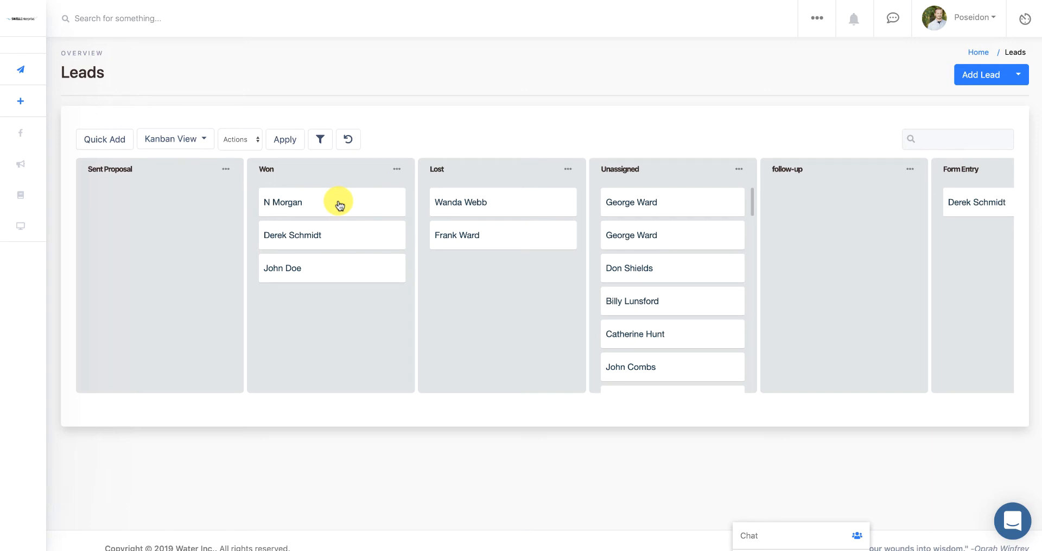
drag(347, 205, 170, 207)
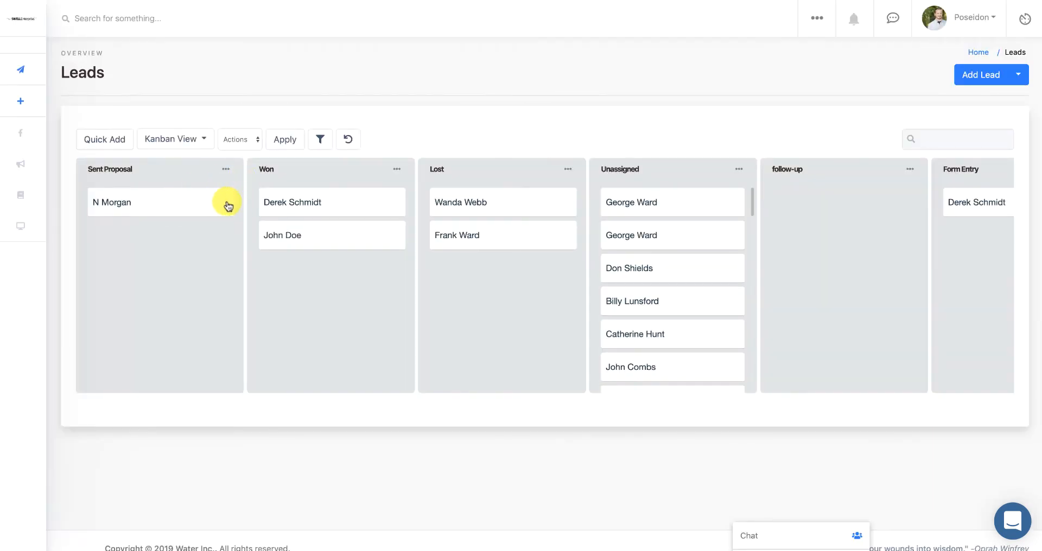
Switch the leads back to the List view.
click(198, 147)
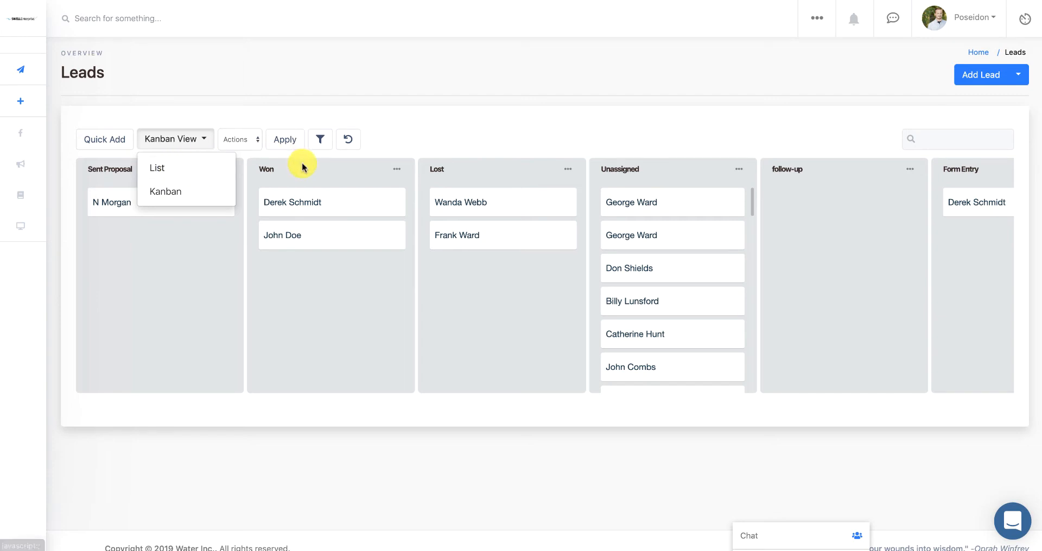
click(186, 172)
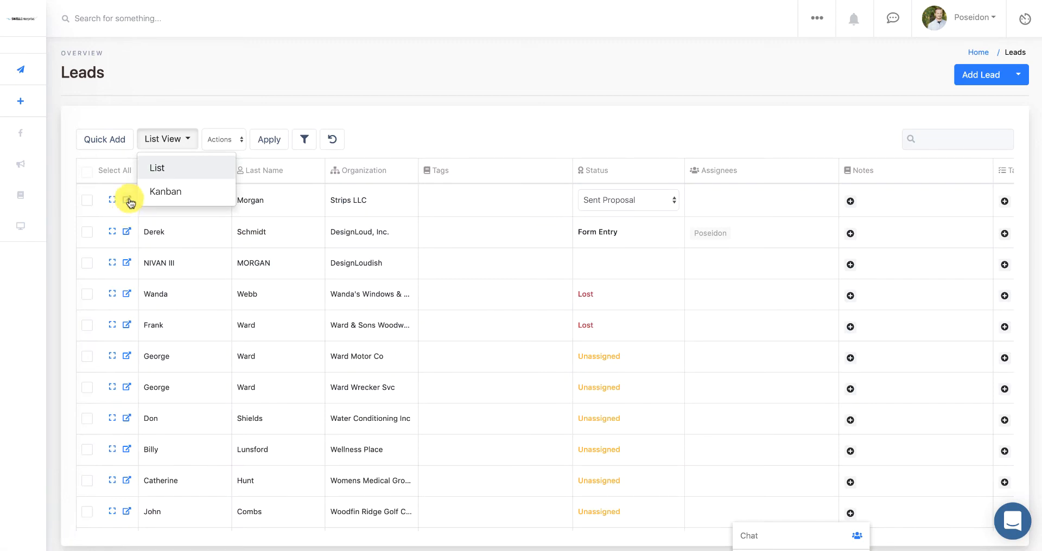
click(78, 217)
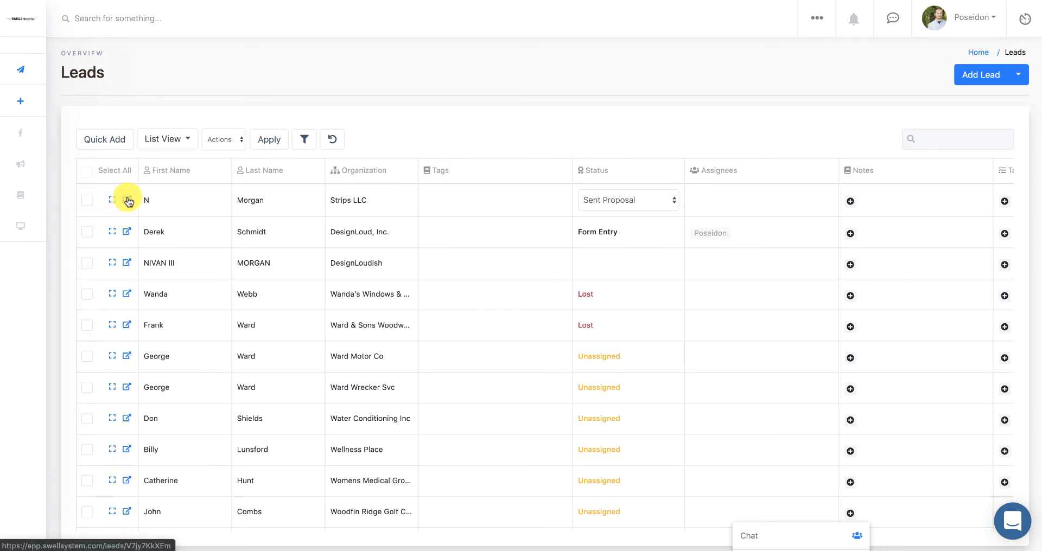
Open the Strips LLC lead's full record and examine its company info, personal info, notes, activity and tasks.
click(128, 201)
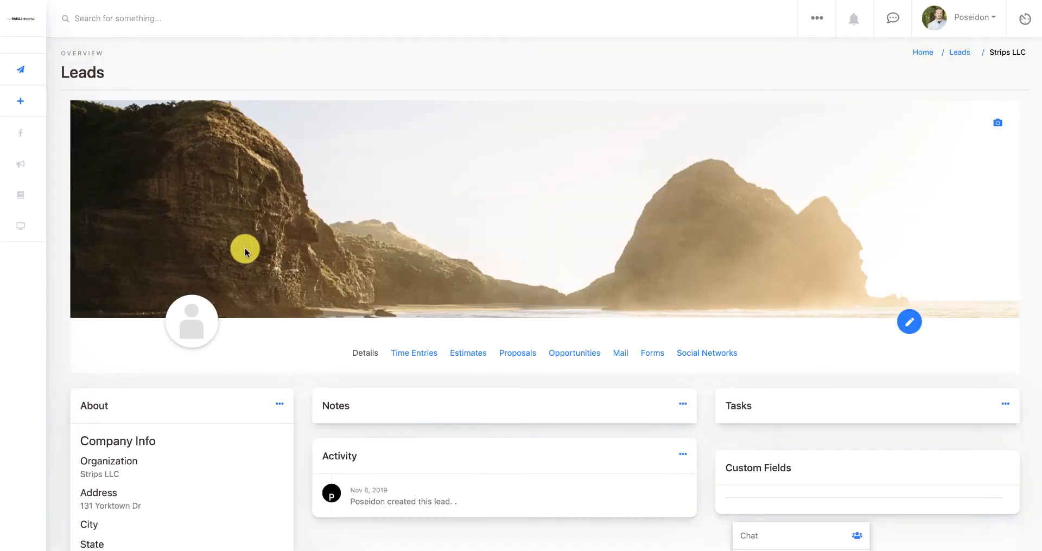
scroll(245, 248, down, 4)
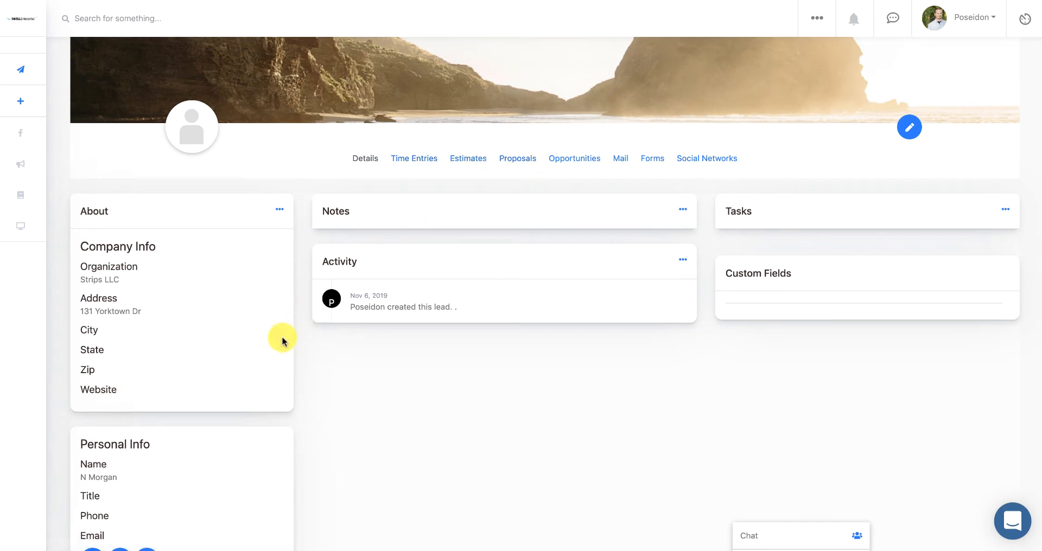
scroll(220, 390, down, 2)
scroll(220, 389, up, 5)
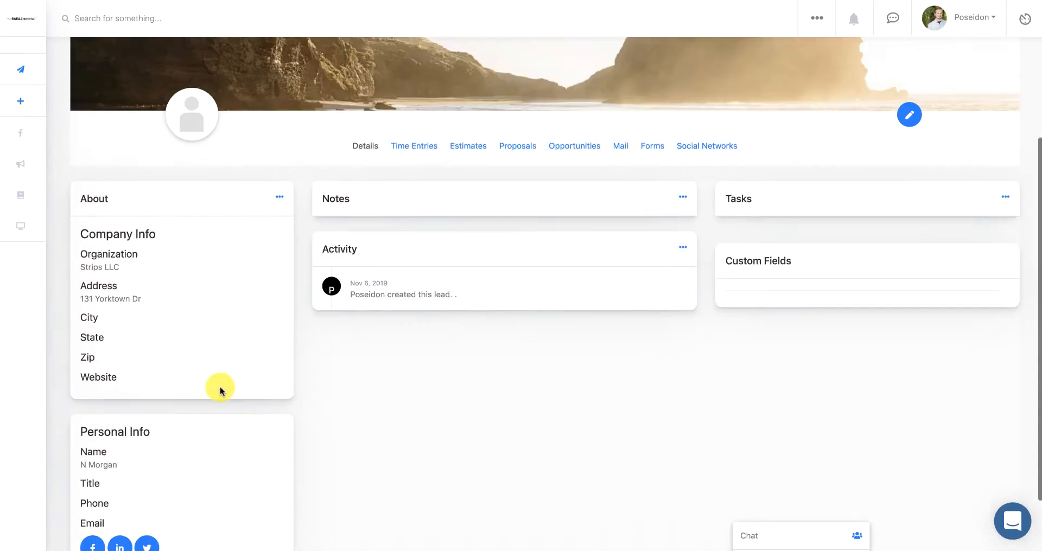
scroll(211, 432, down, 1)
scroll(211, 432, down, 2)
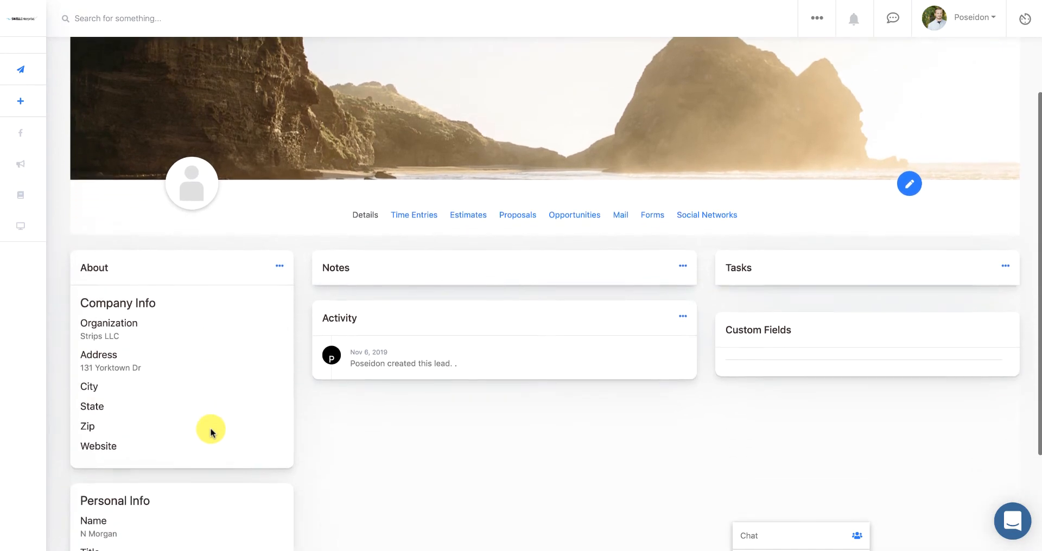
scroll(211, 431, up, 3)
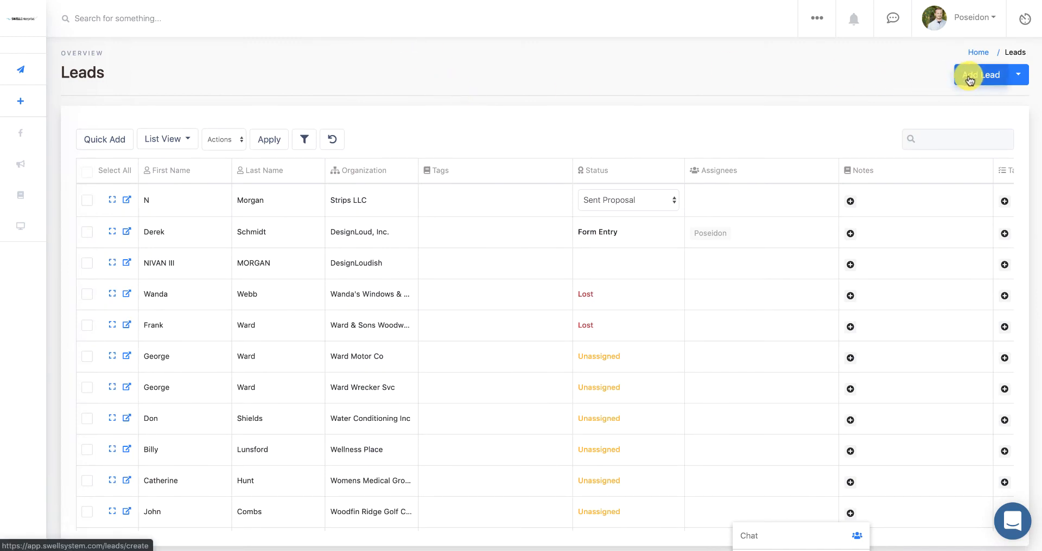
Check the import/export option for leads, and open a blank new lead form to look over its fields.
click(1019, 80)
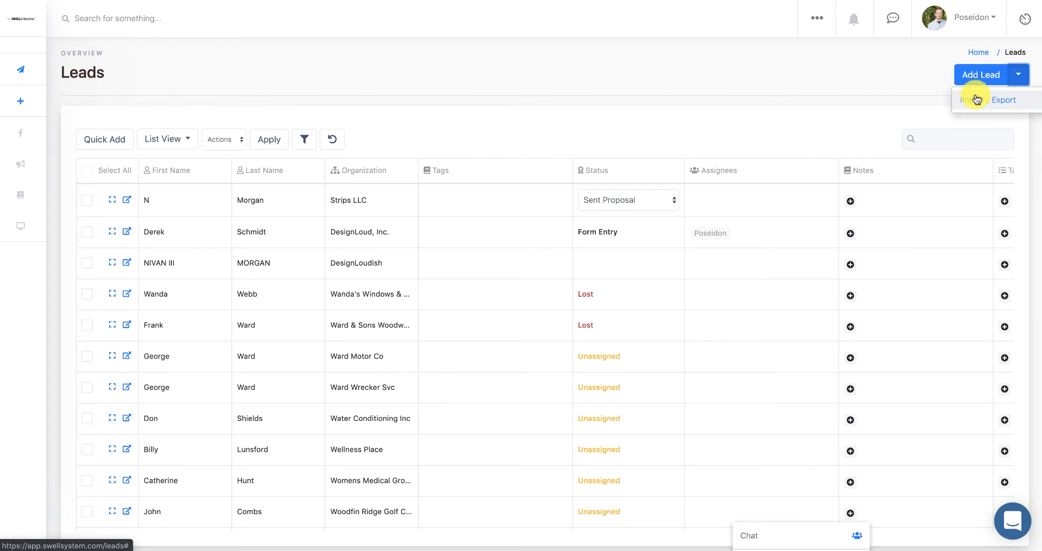
click(902, 80)
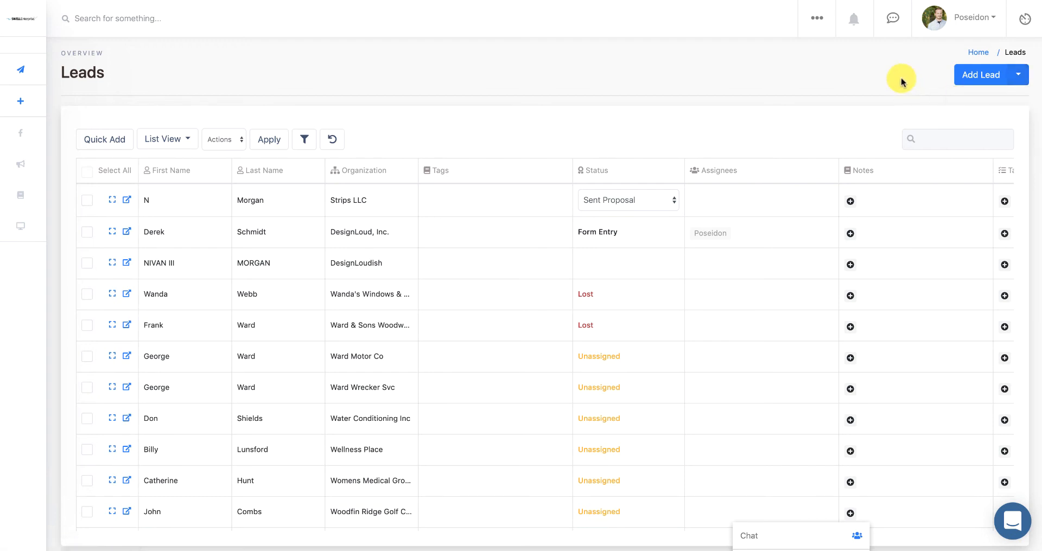
click(975, 76)
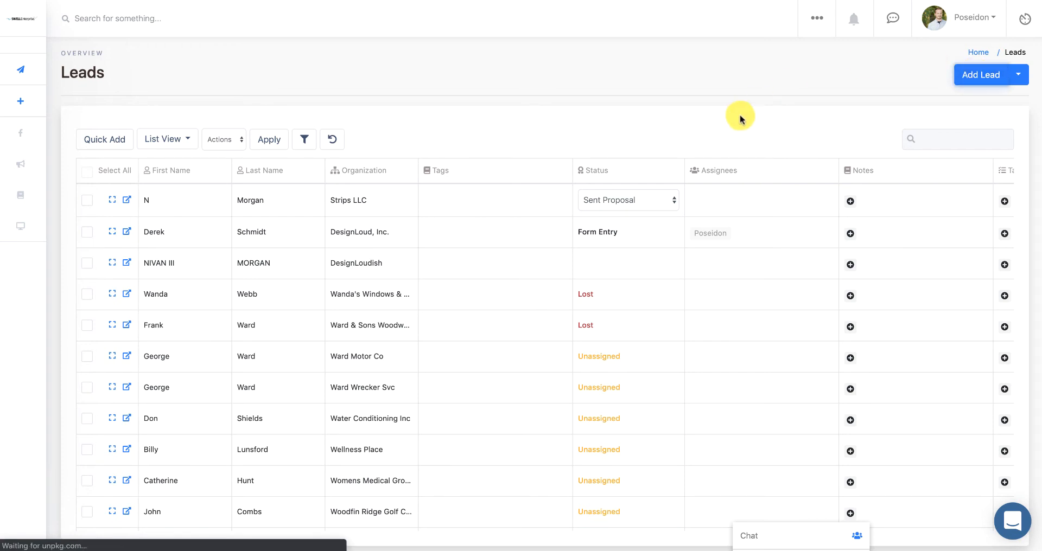
scroll(647, 138, down, 3)
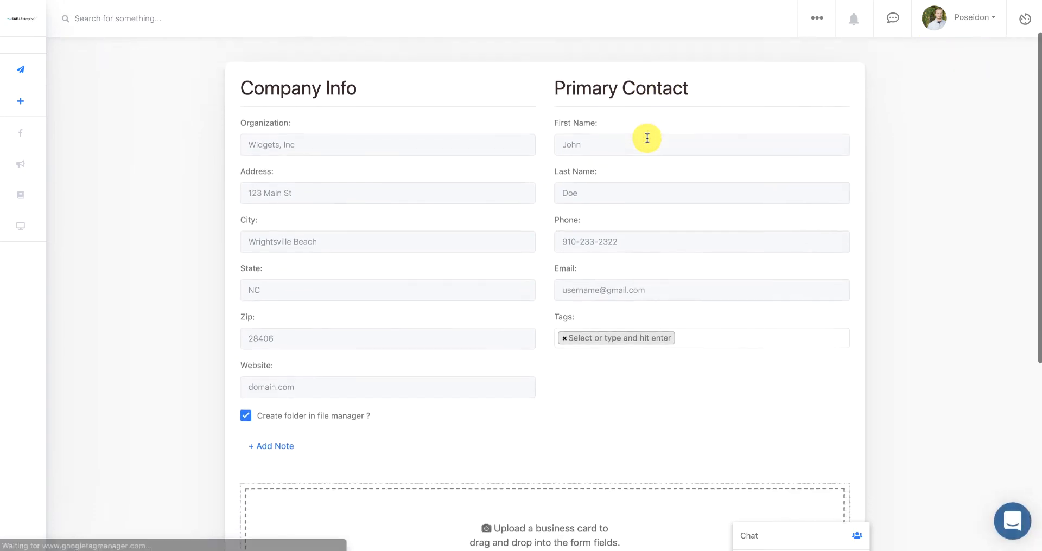
scroll(647, 142, up, 1)
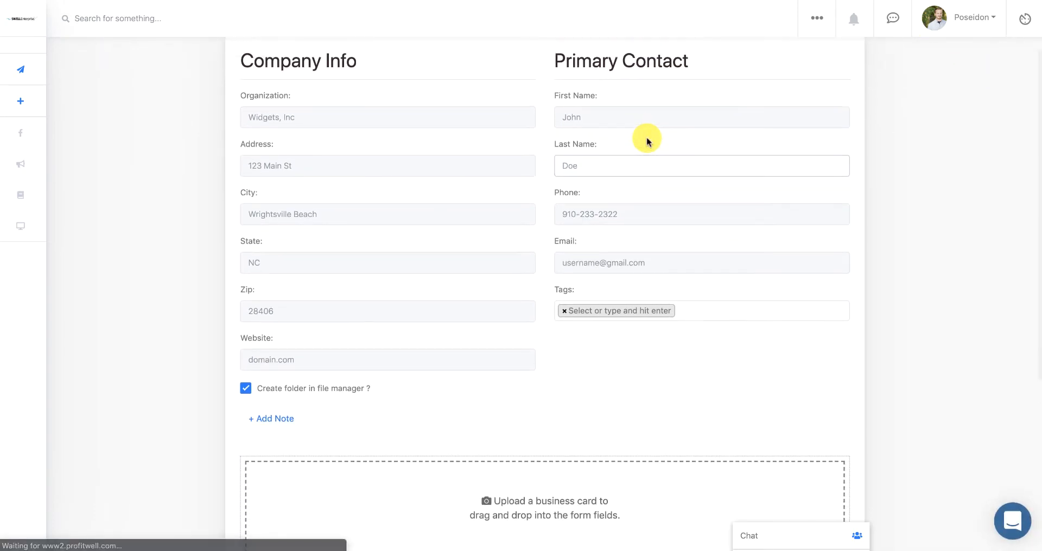
scroll(590, 372, down, 3)
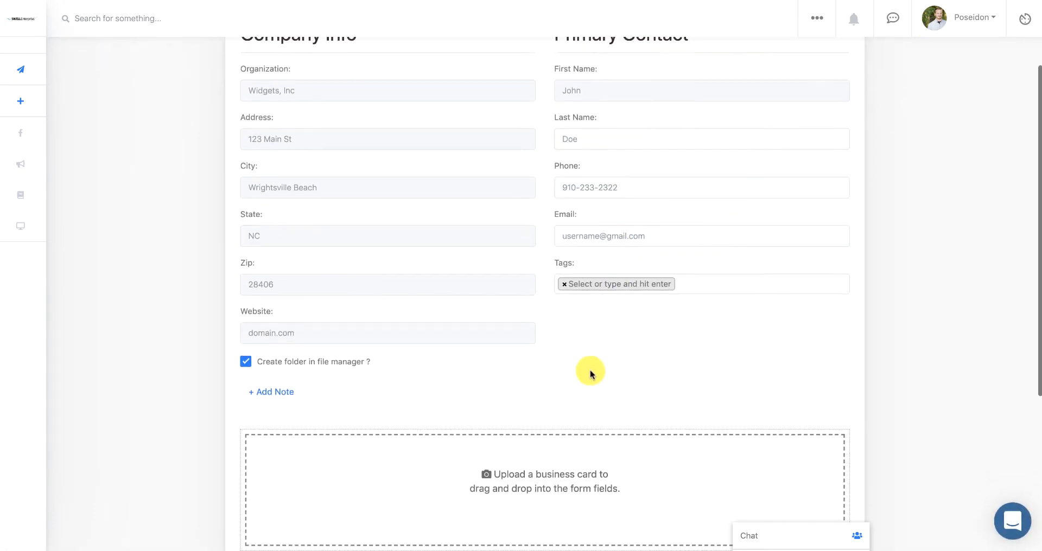
scroll(589, 374, up, 2)
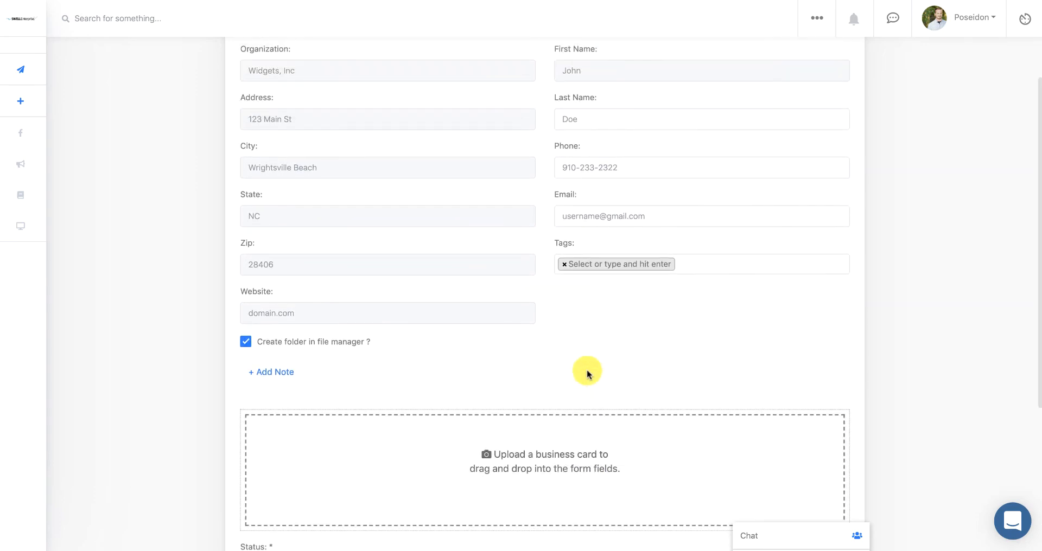
scroll(586, 370, down, 5)
scroll(344, 409, up, 7)
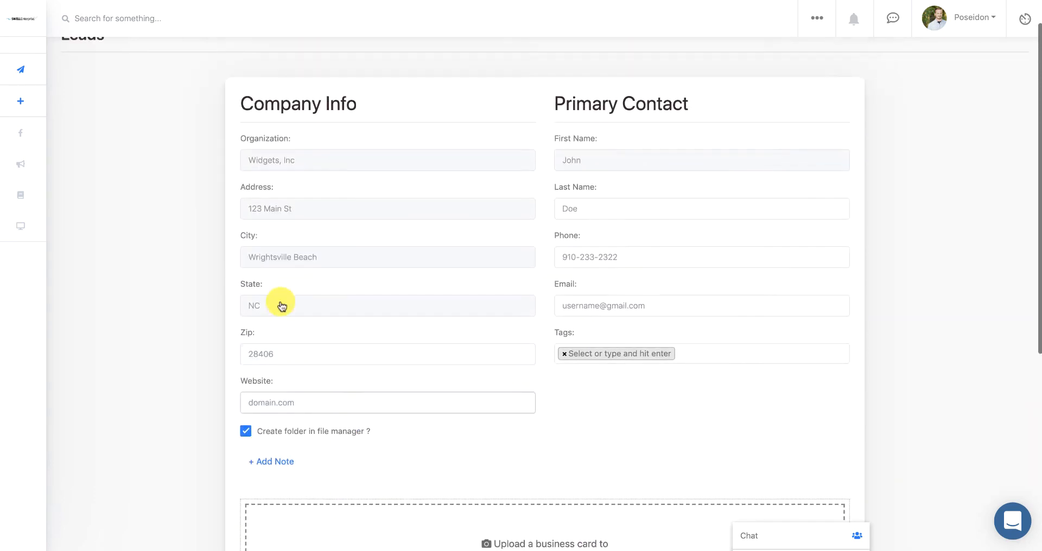
Tag the new lead as Small Business and Graphic Designer.
click(338, 164)
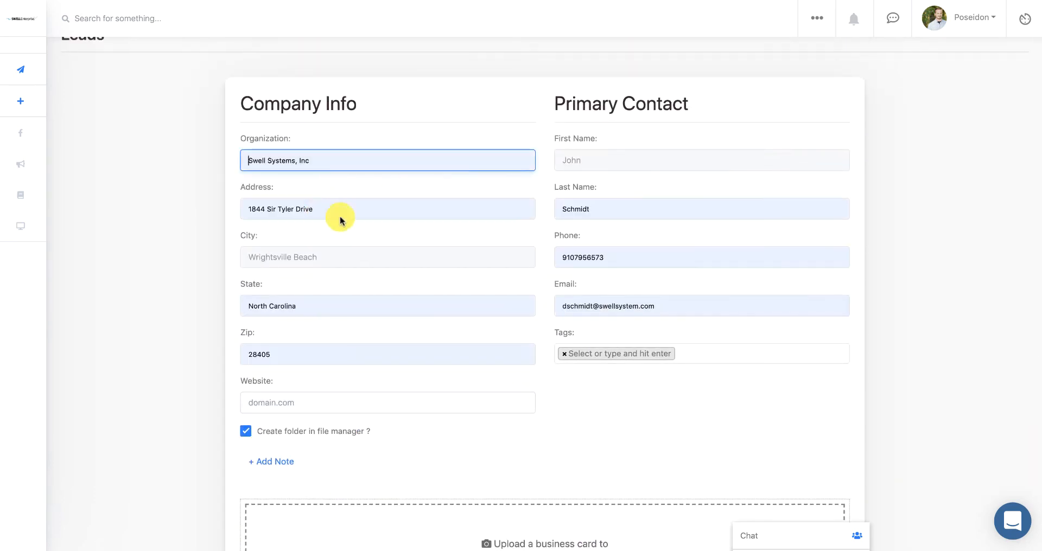
click(566, 356)
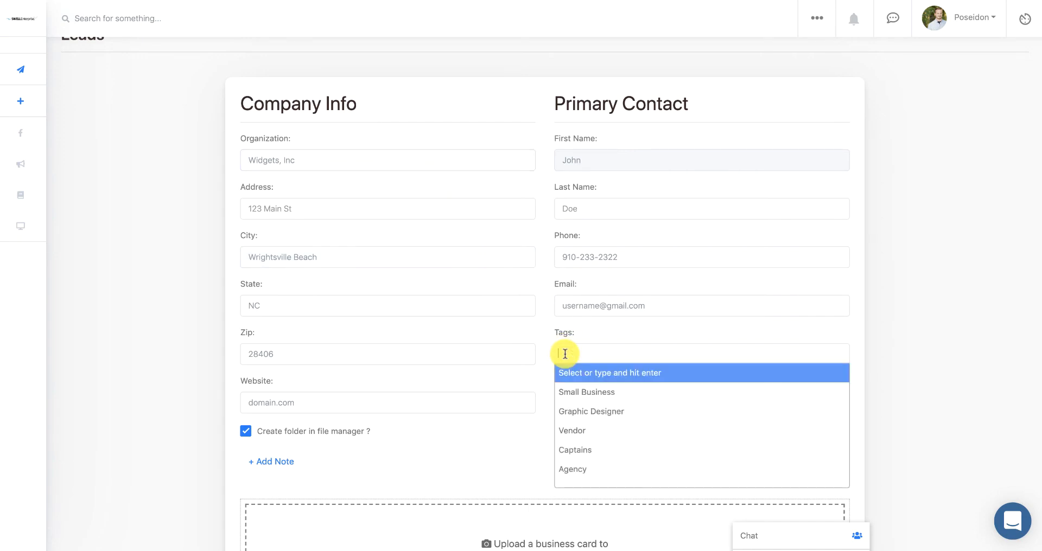
click(570, 401)
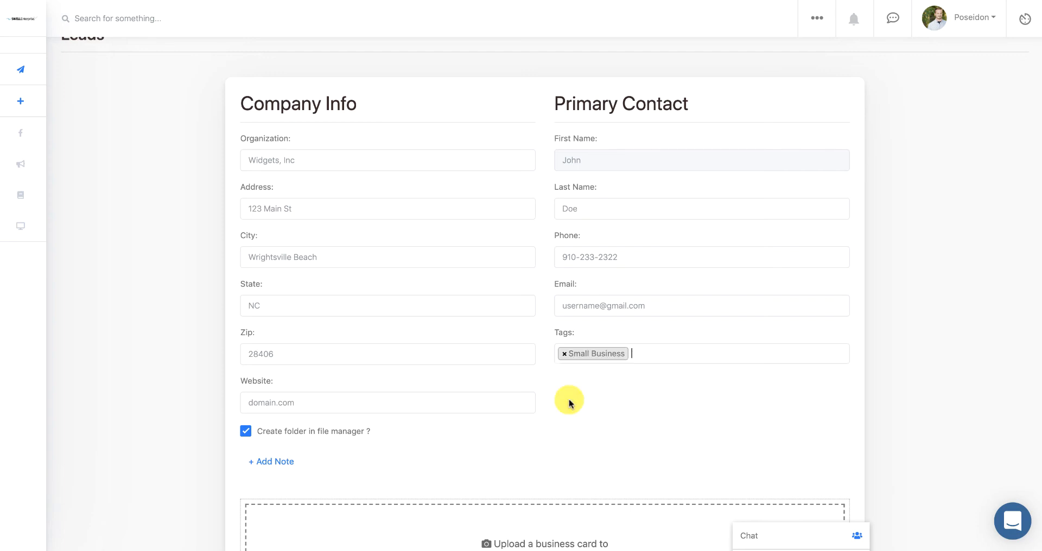
click(633, 352)
click(606, 414)
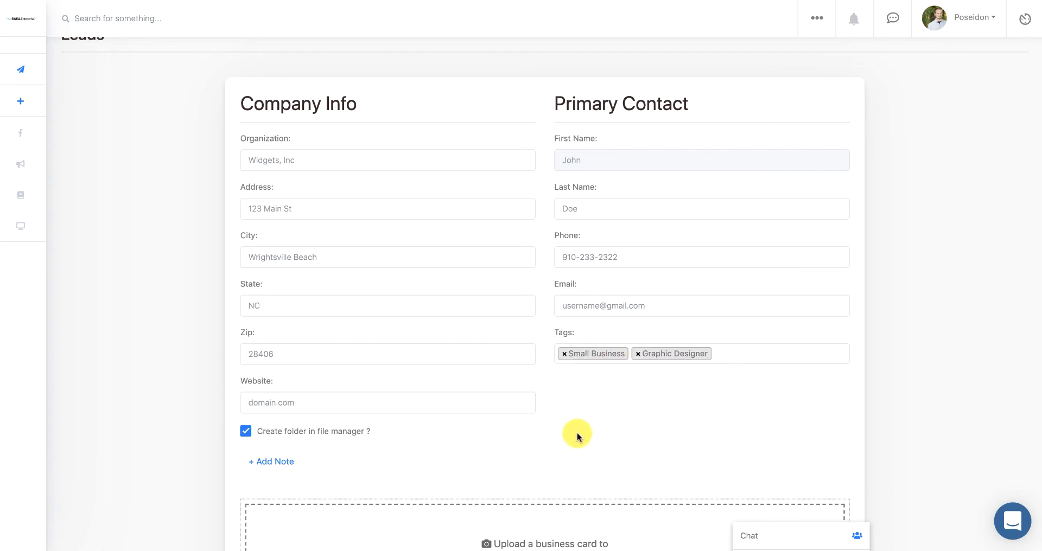
Examine the new lead form's business card upload area and its status, assignee and sign-up date fields.
scroll(577, 434, down, 4)
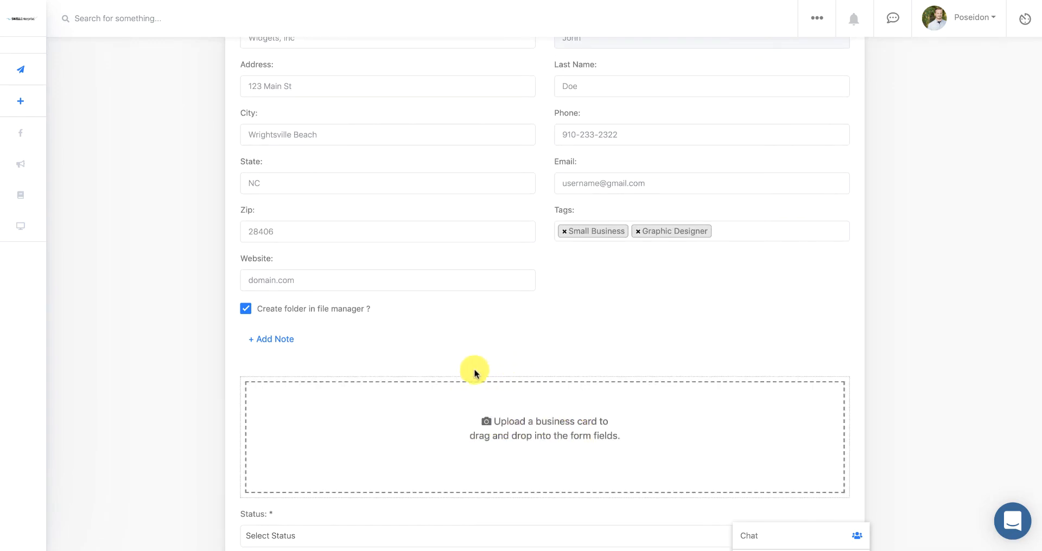
scroll(433, 321, up, 2)
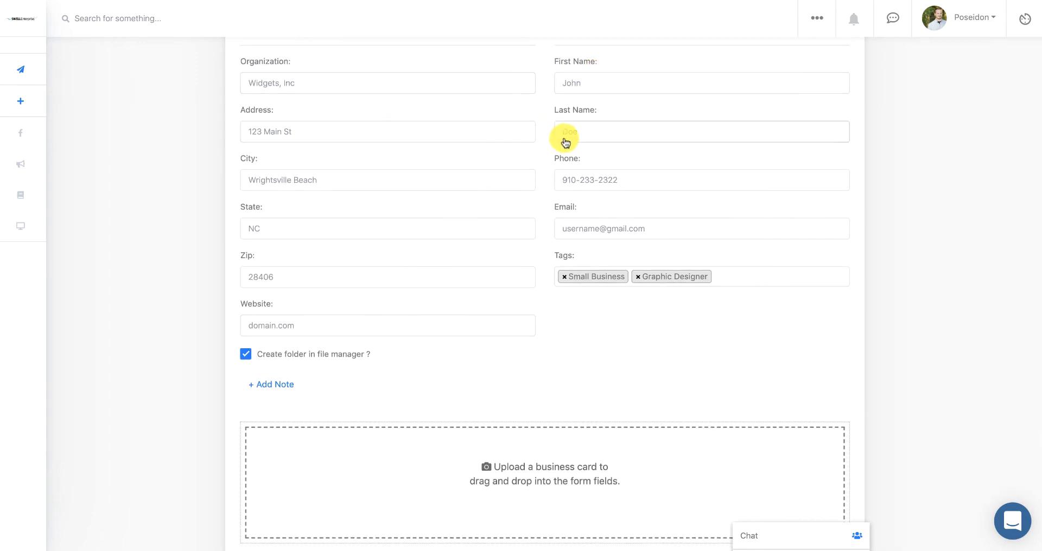
scroll(462, 303, down, 4)
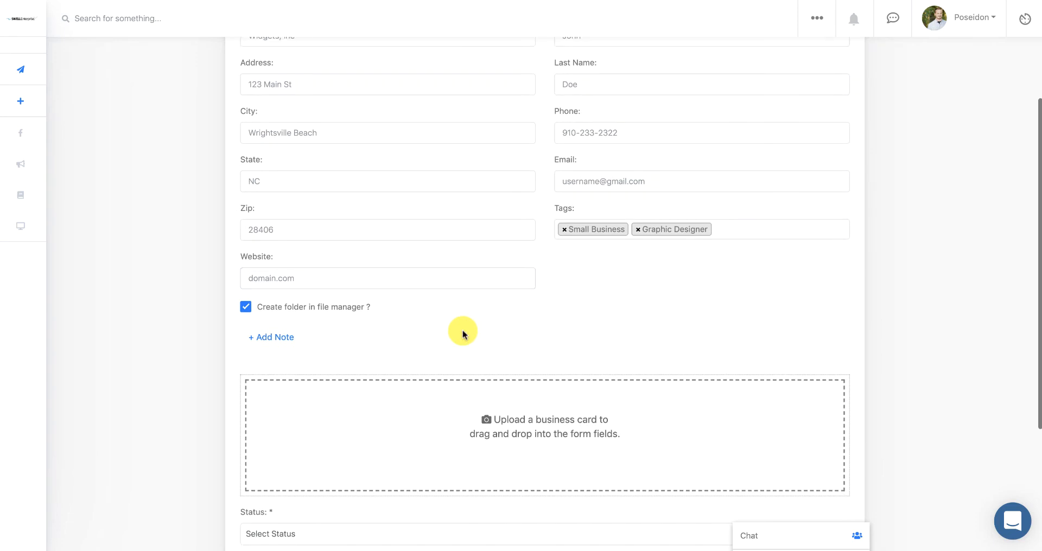
scroll(462, 333, down, 2)
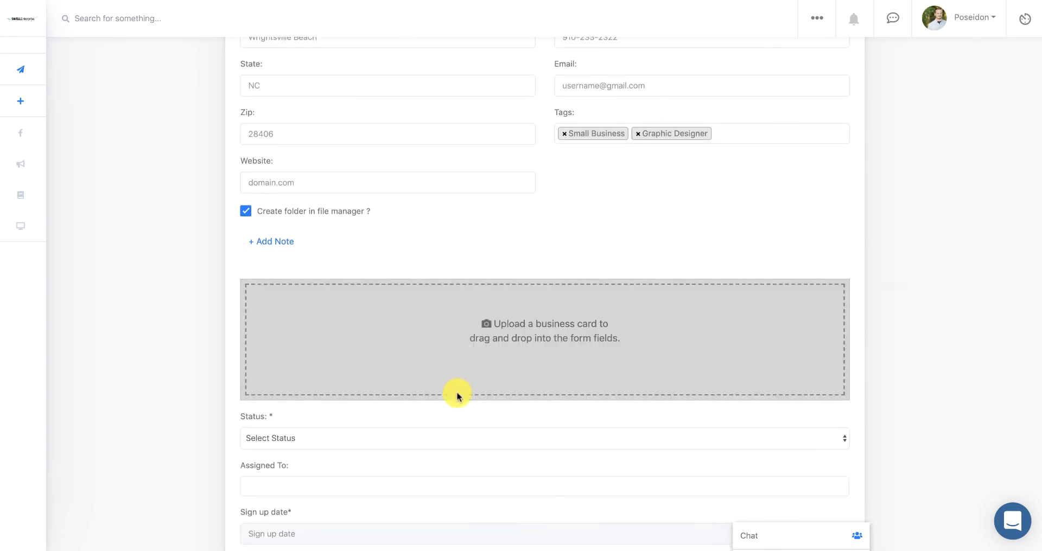
Set the new lead's status to Won.
scroll(453, 417, down, 3)
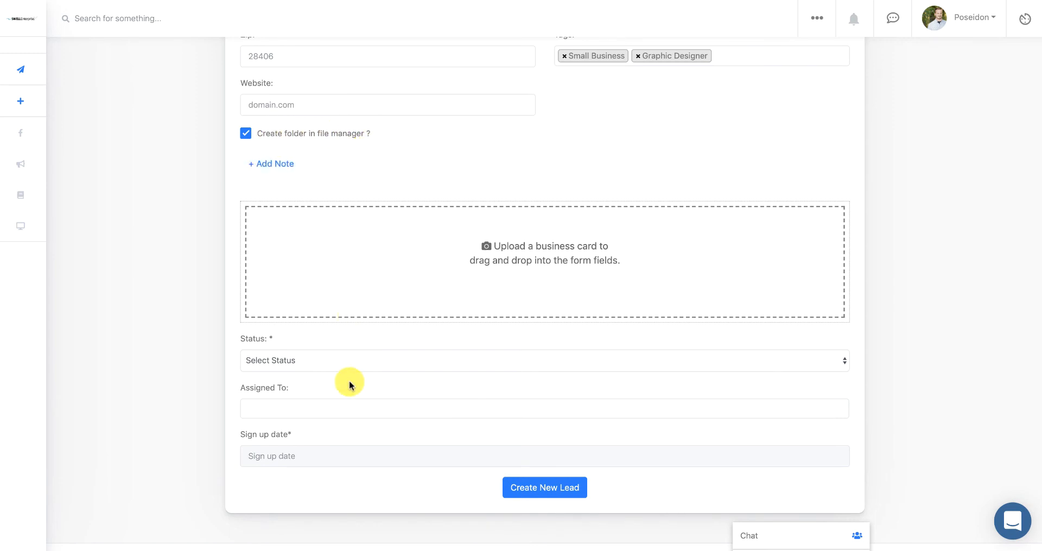
click(314, 368)
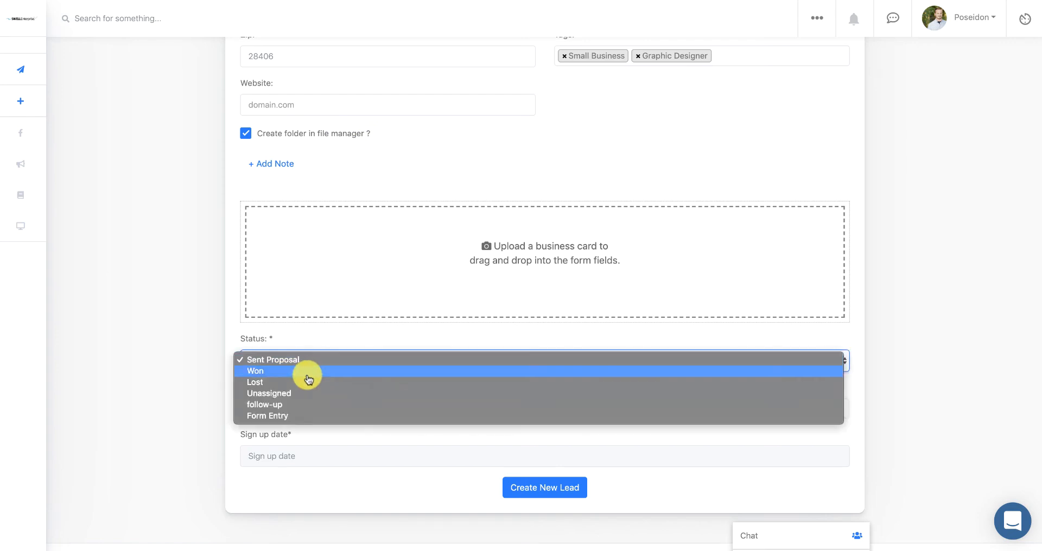
click(304, 373)
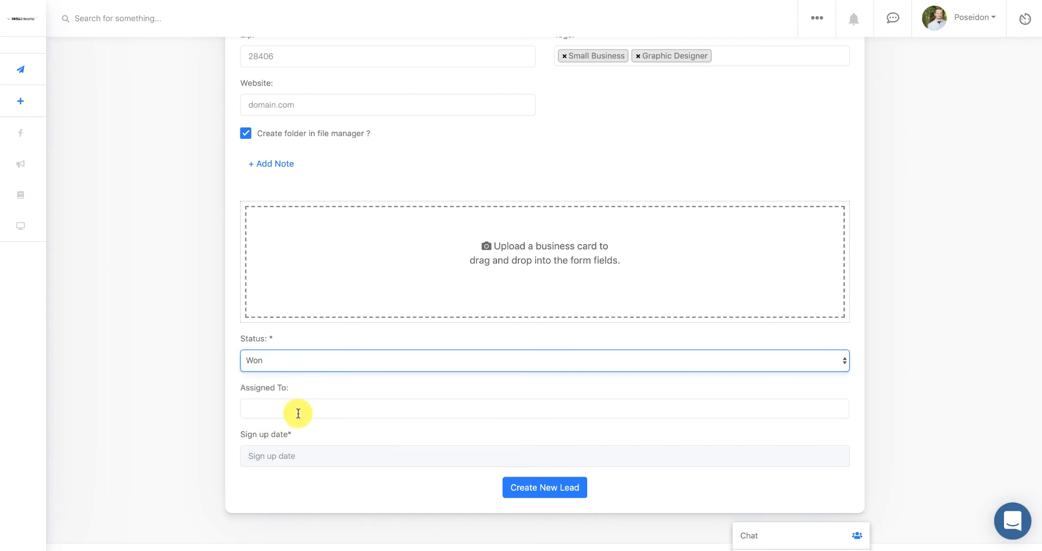
Assign the new lead to Poseidon and a second team member.
scroll(295, 410, down, 1)
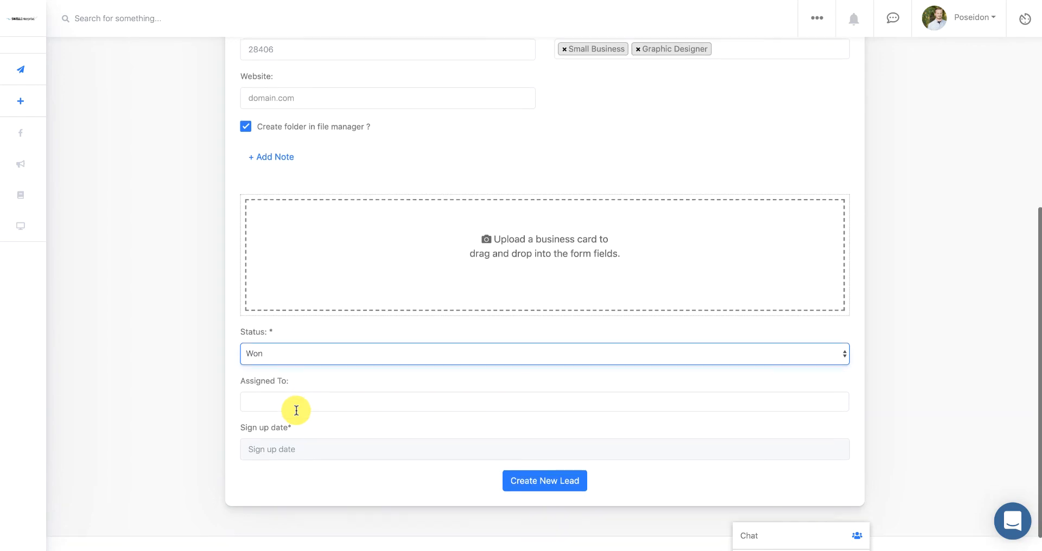
click(296, 409)
click(288, 434)
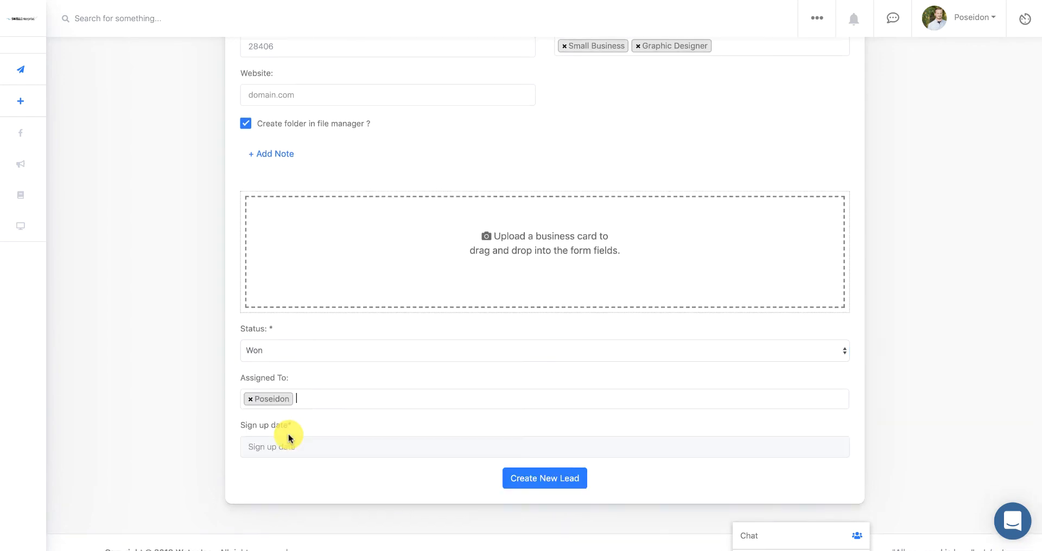
click(312, 402)
click(295, 456)
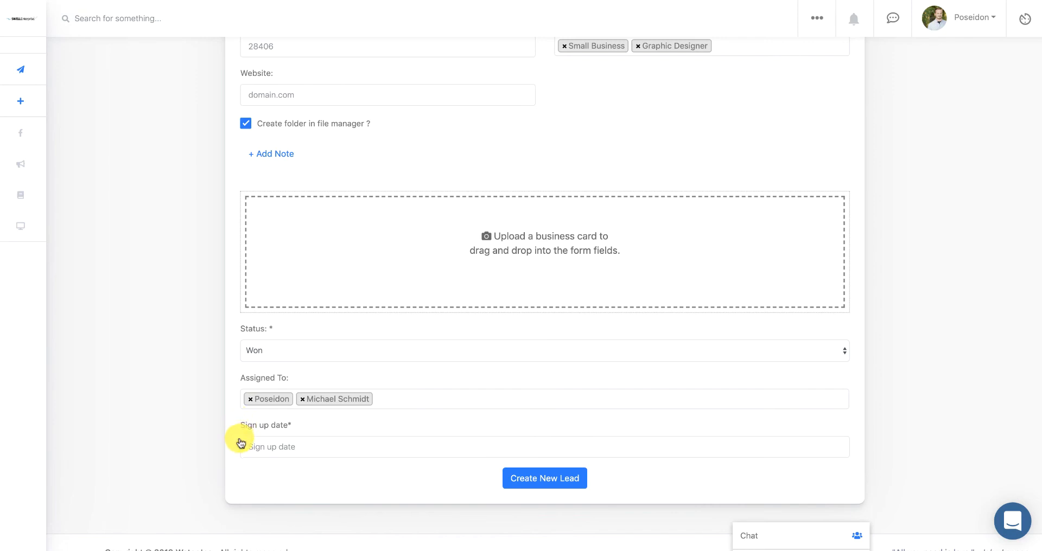
Look up the System section among the CRM's modules while keeping the new lead form open.
scroll(246, 445, up, 2)
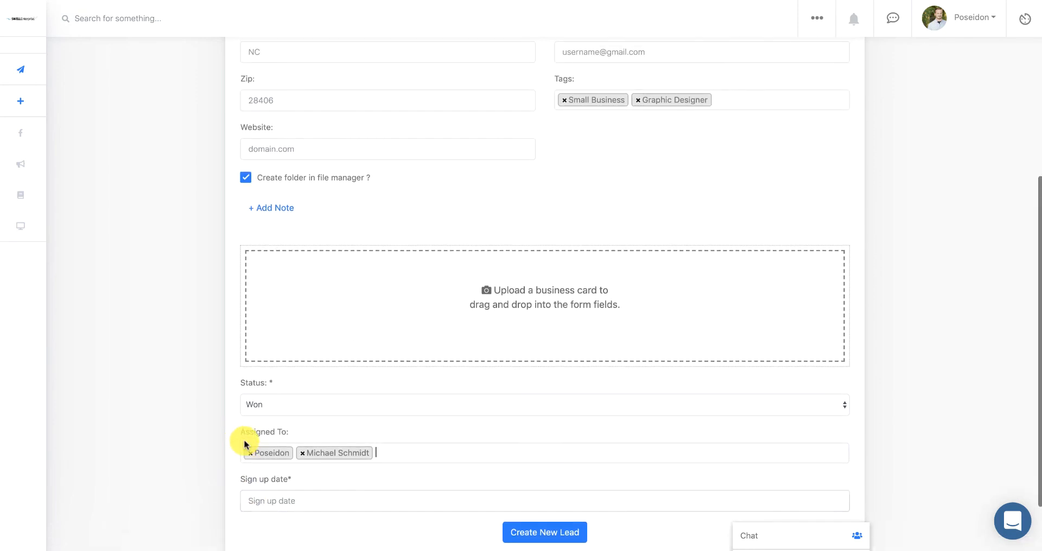
scroll(245, 445, down, 1)
scroll(245, 444, up, 2)
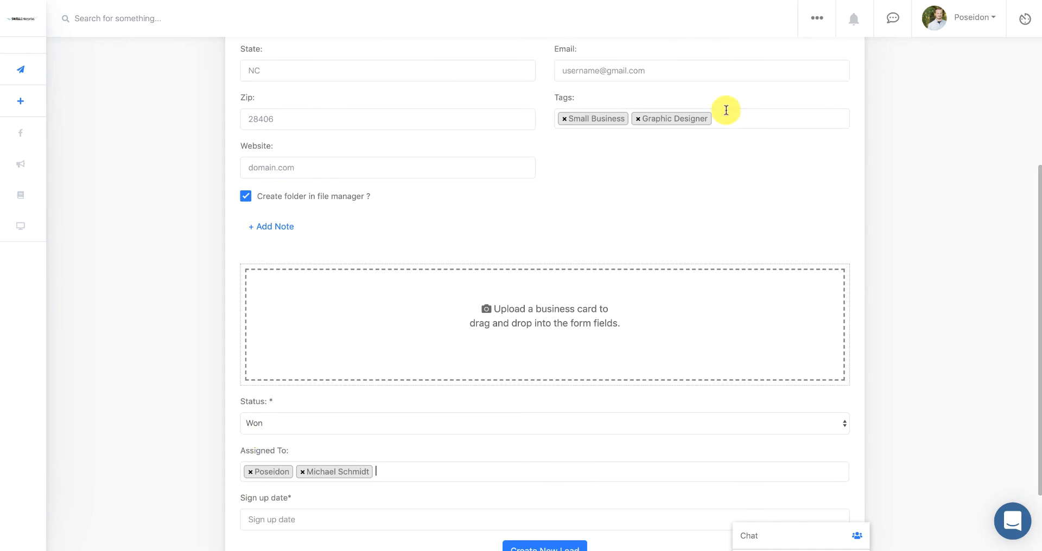
click(817, 16)
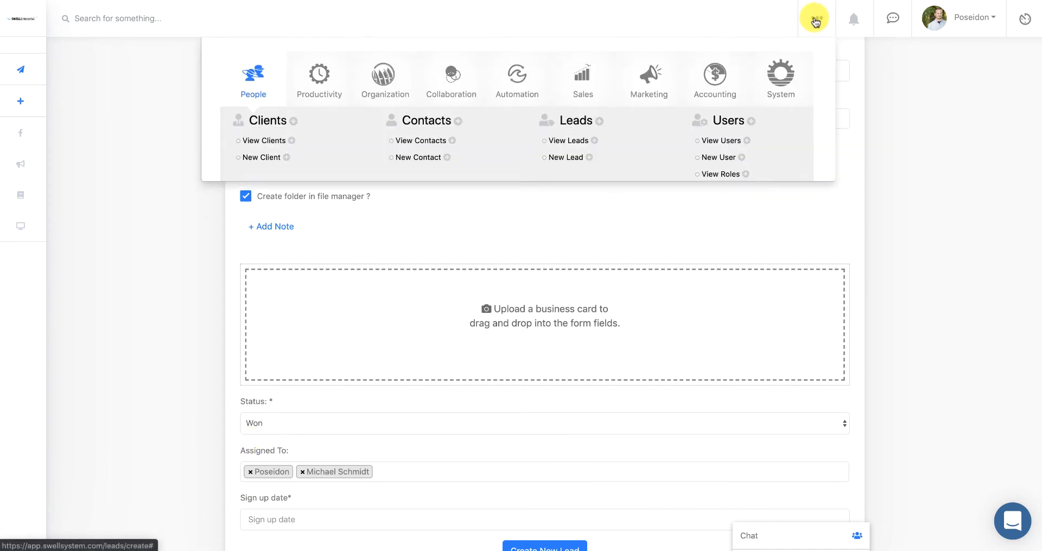
click(780, 90)
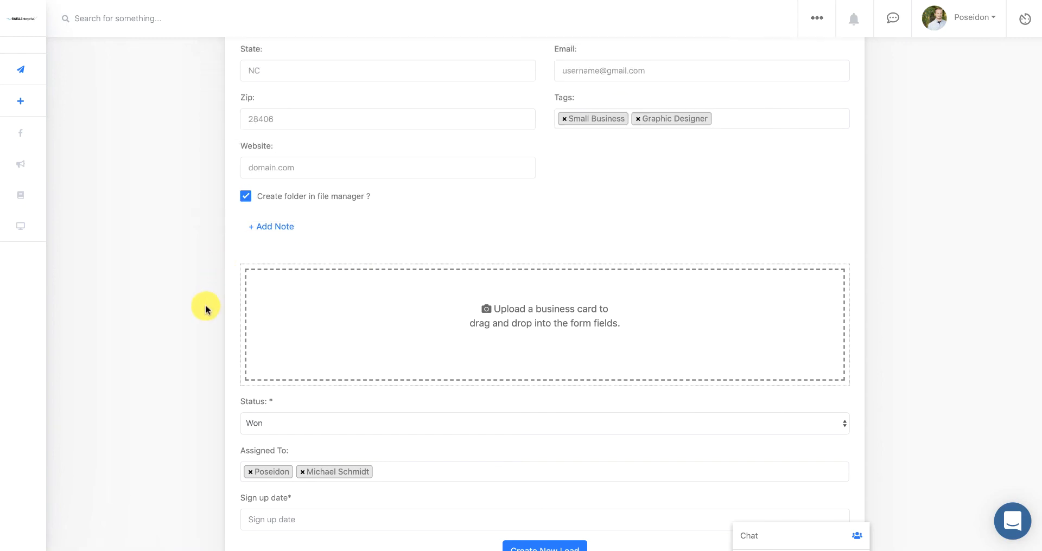
Check the new lead's sign-up date field and go back to the leads list without creating the lead.
scroll(205, 314, down, 2)
click(274, 429)
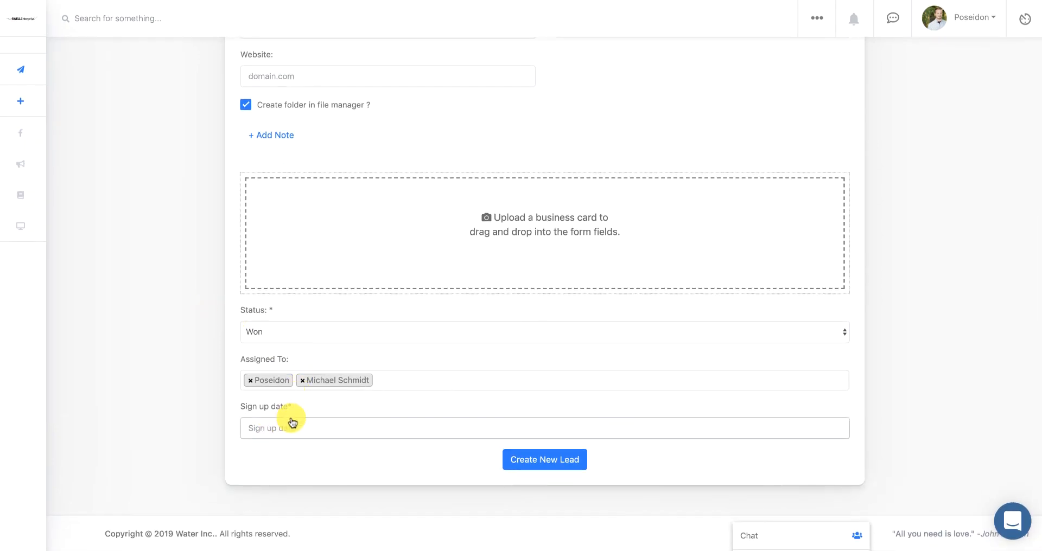
scroll(302, 428, up, 8)
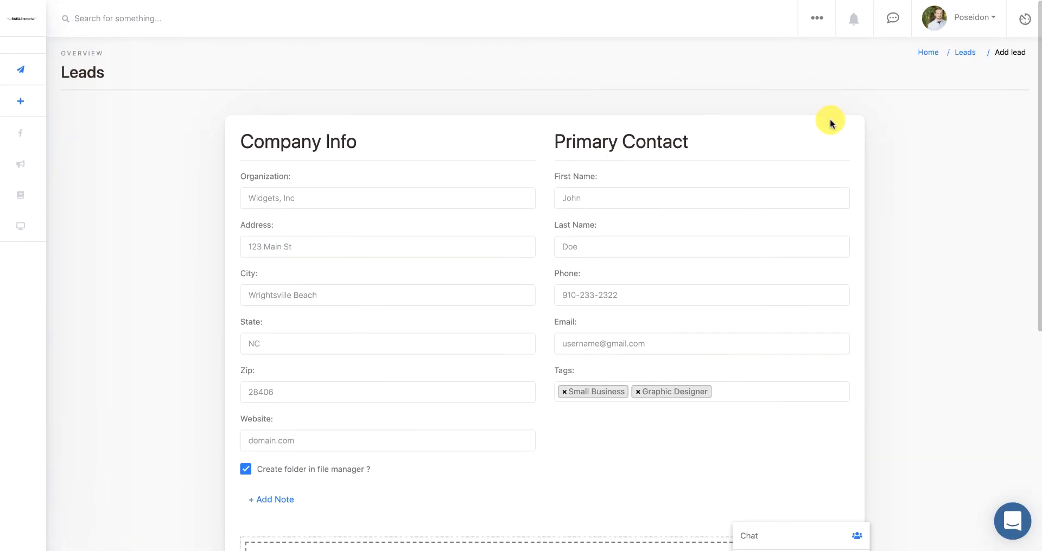
click(965, 52)
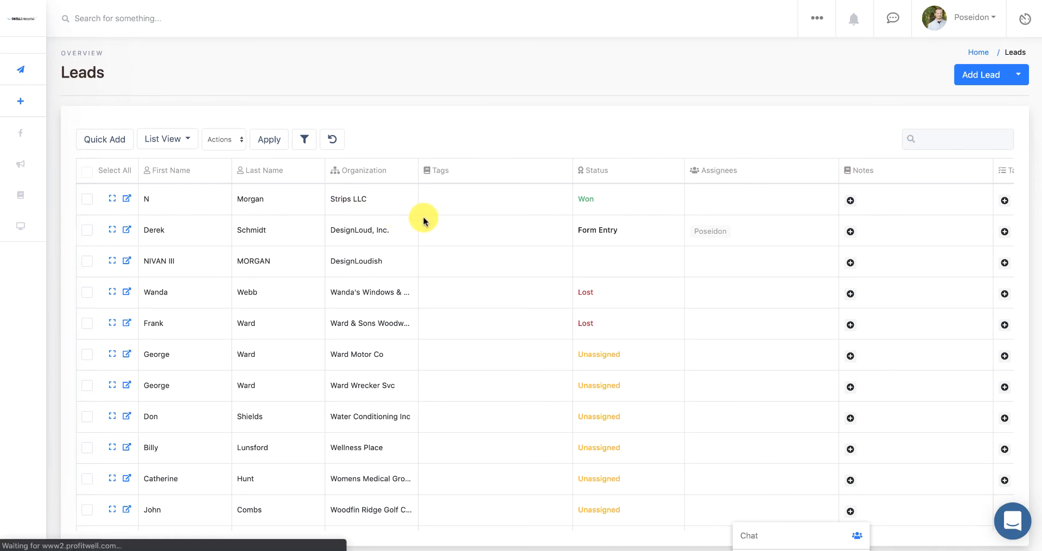
View the blank note form for the Strips LLC lead from the leads list and close it without creating a note.
scroll(422, 217, right, 5)
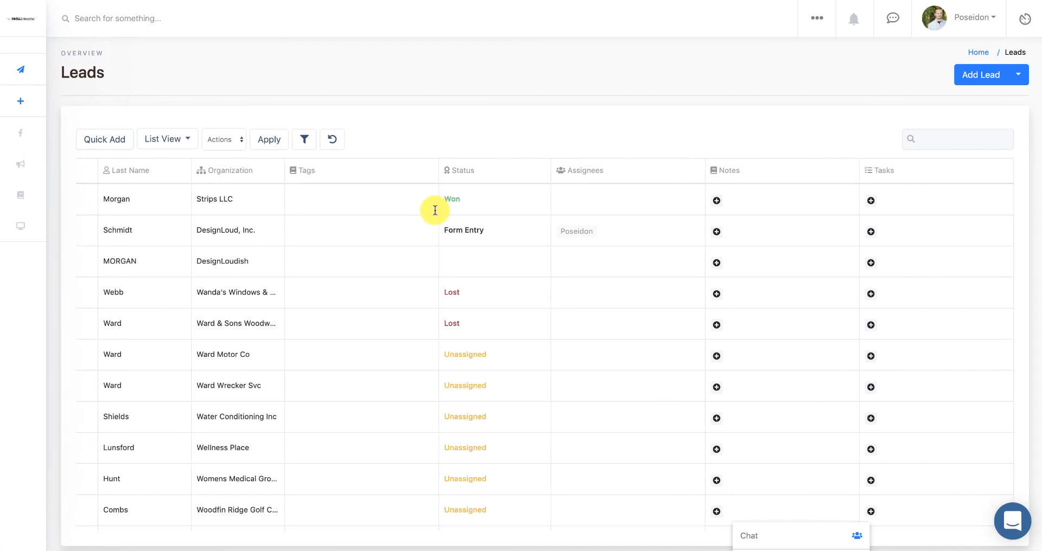
click(716, 200)
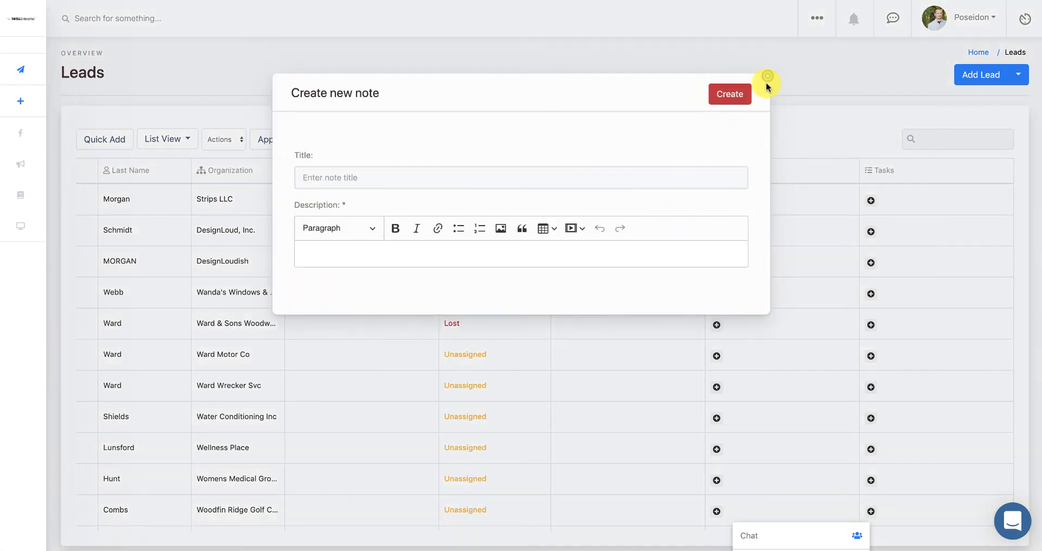
click(767, 77)
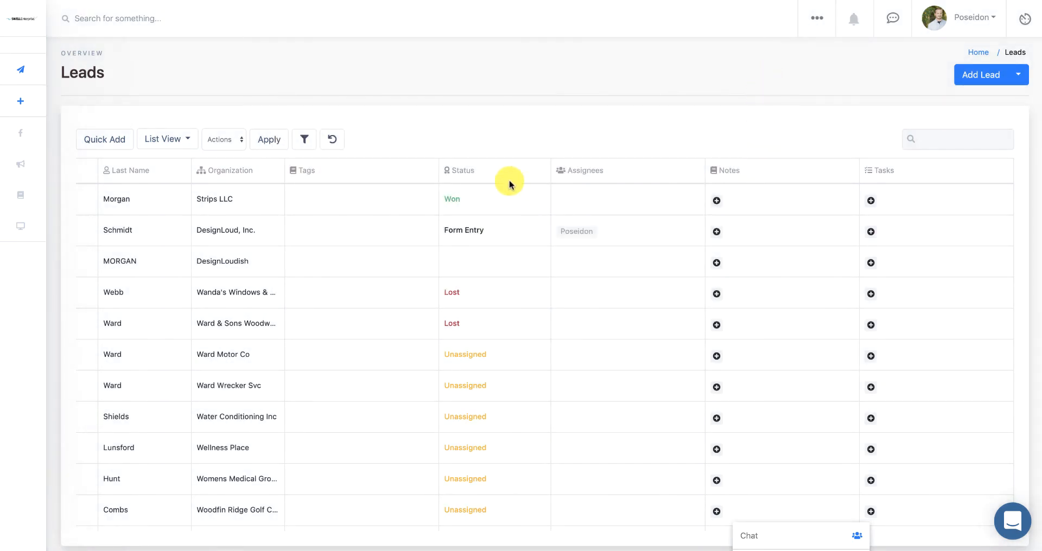
scroll(432, 238, left, 3)
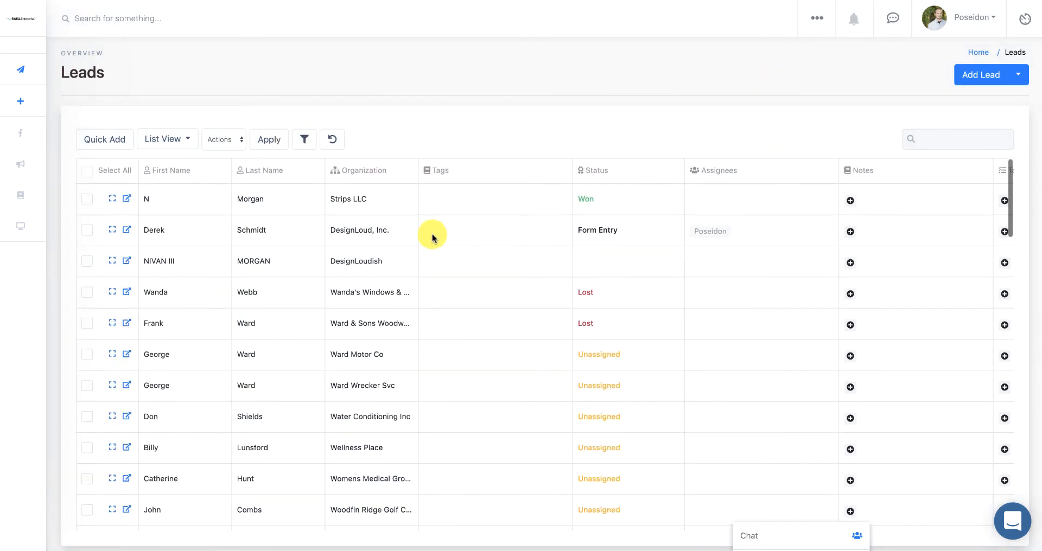
Reopen the Strips LLC lead's full record and view the options of its About section.
click(112, 199)
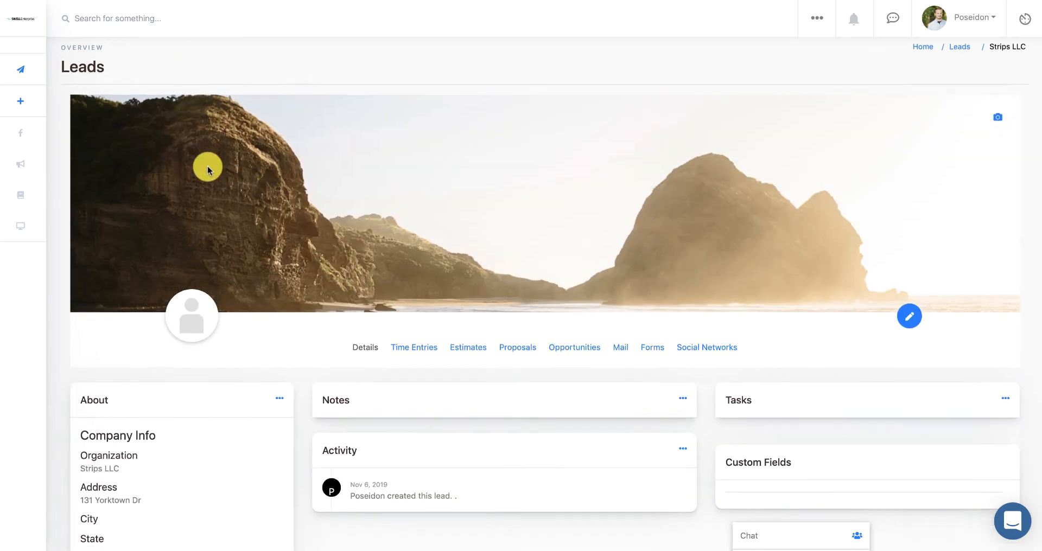
scroll(207, 169, down, 3)
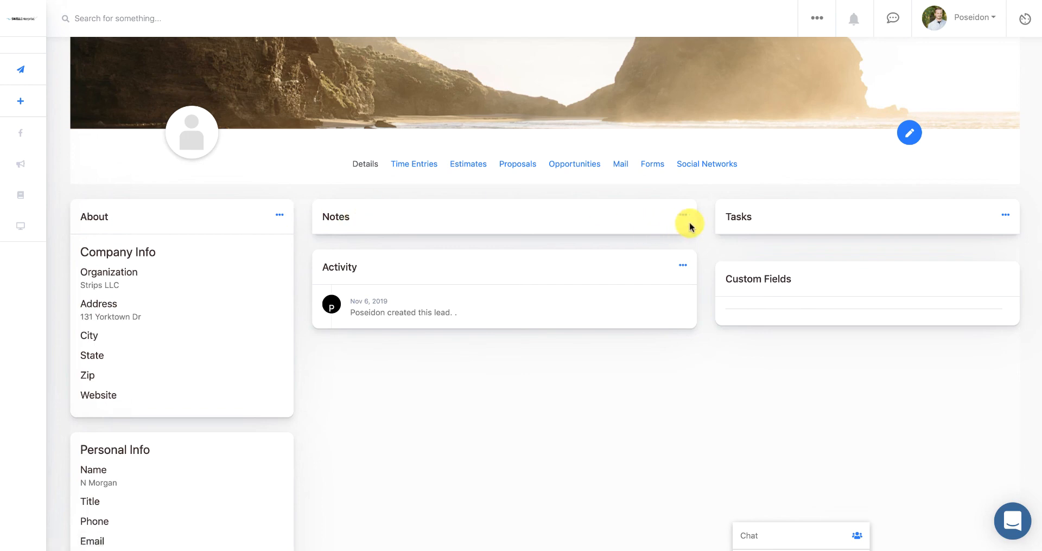
click(279, 217)
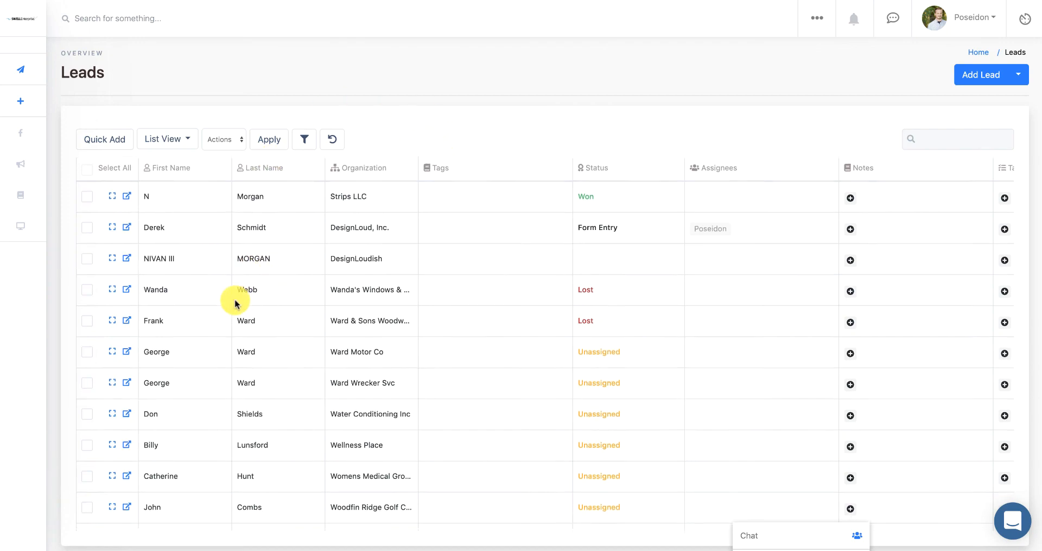
Browse the leads list and open the support messenger for starting a conversation with the team.
scroll(233, 302, down, 10)
scroll(235, 303, down, 10)
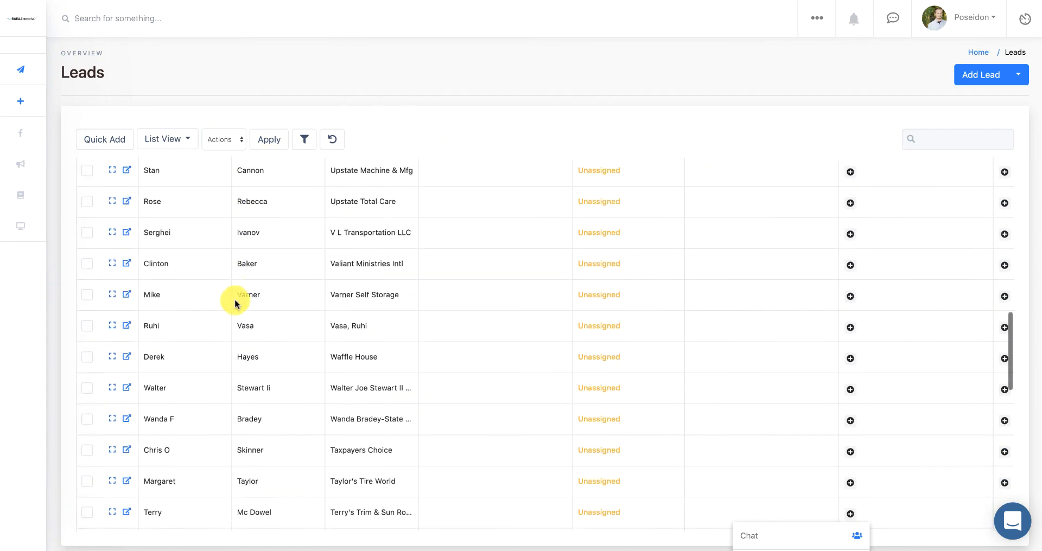
scroll(234, 299, up, 1)
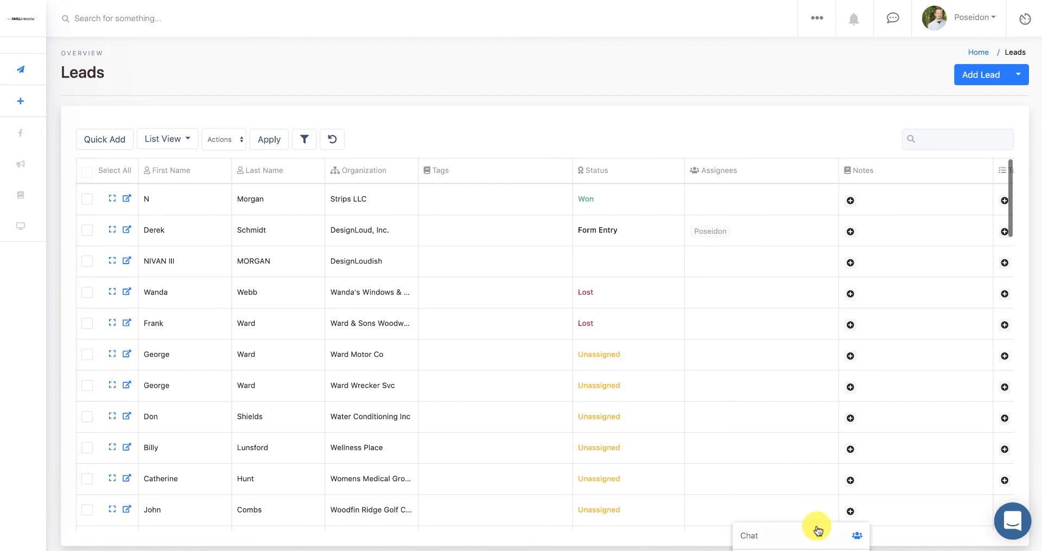
click(1005, 524)
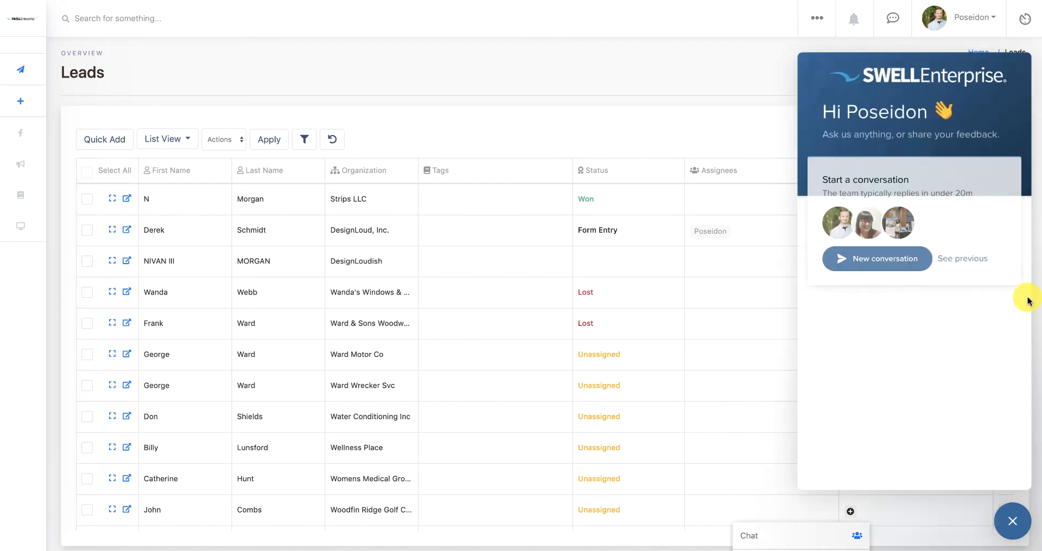